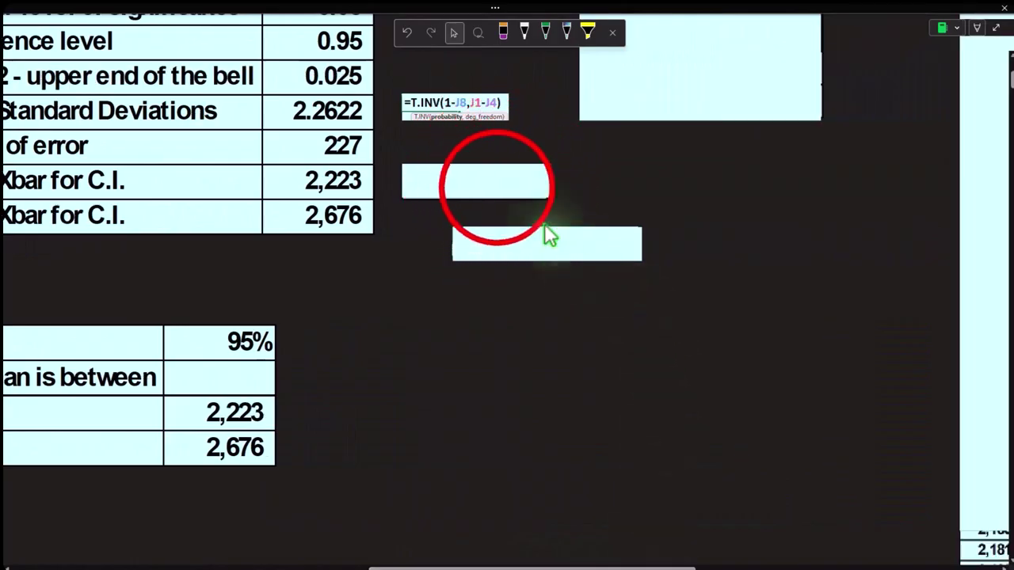
Delete the covers hiding the T result and the IF(AND(G4>J11,G4<J12),"T","F") formula beside the confidence limits.
left_click(498, 197)
key("Delete")
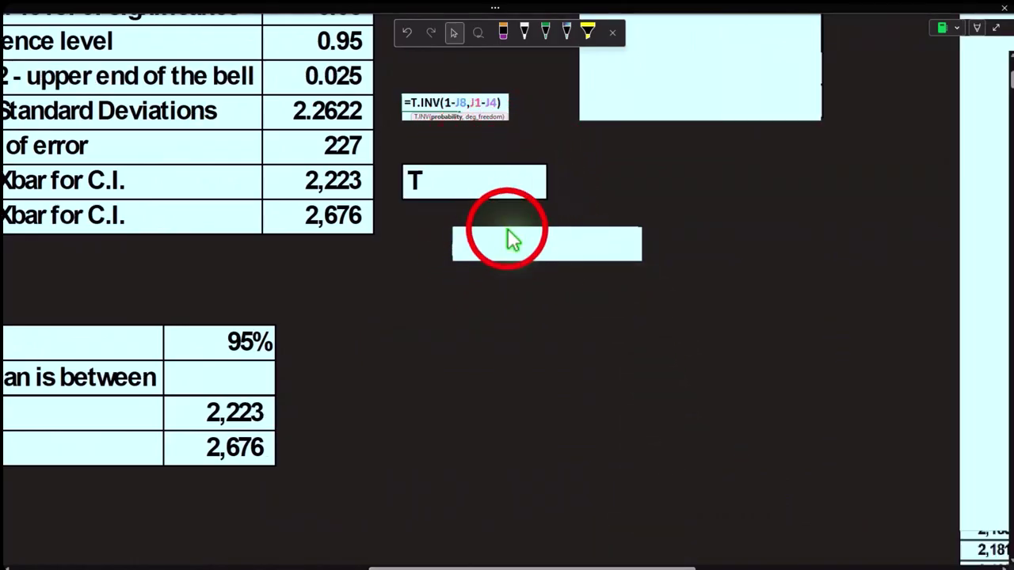
left_click(507, 228)
key("Delete")
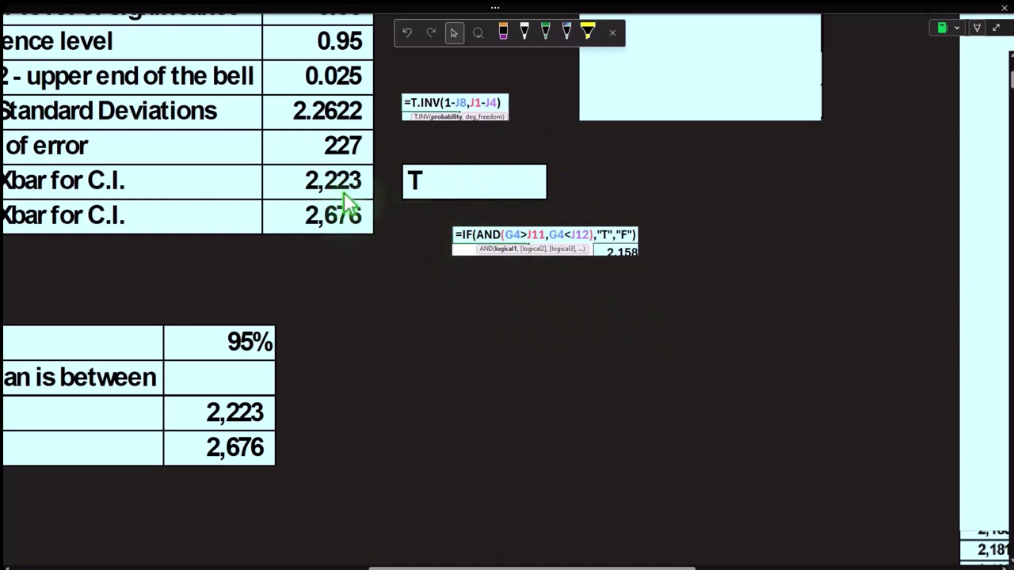
Remove the covers over the COUNT and STDEV.S formulas beside the sample size and standard deviation rows.
scroll(610, 295, "up", 5)
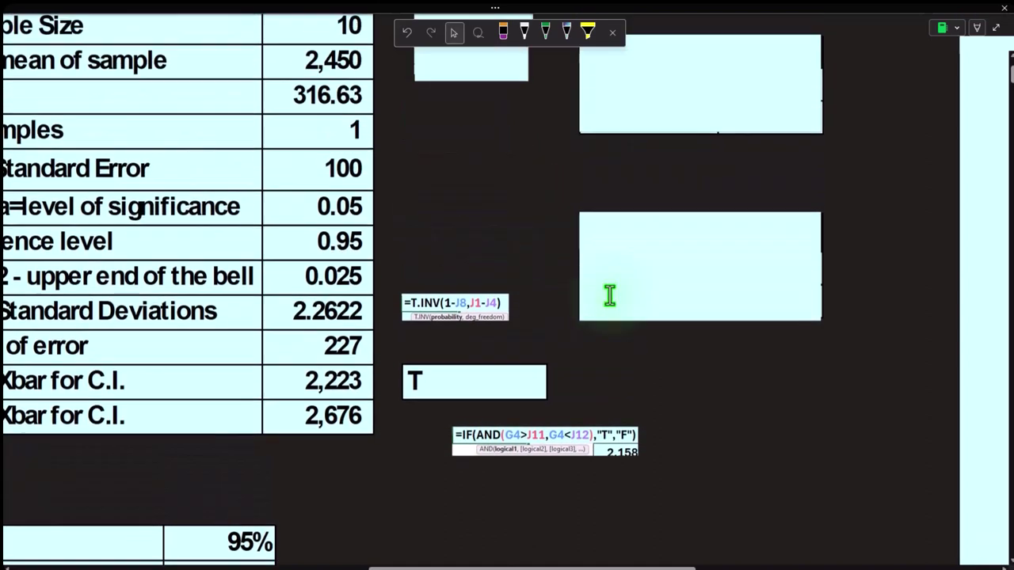
left_click(459, 150)
left_click(459, 152)
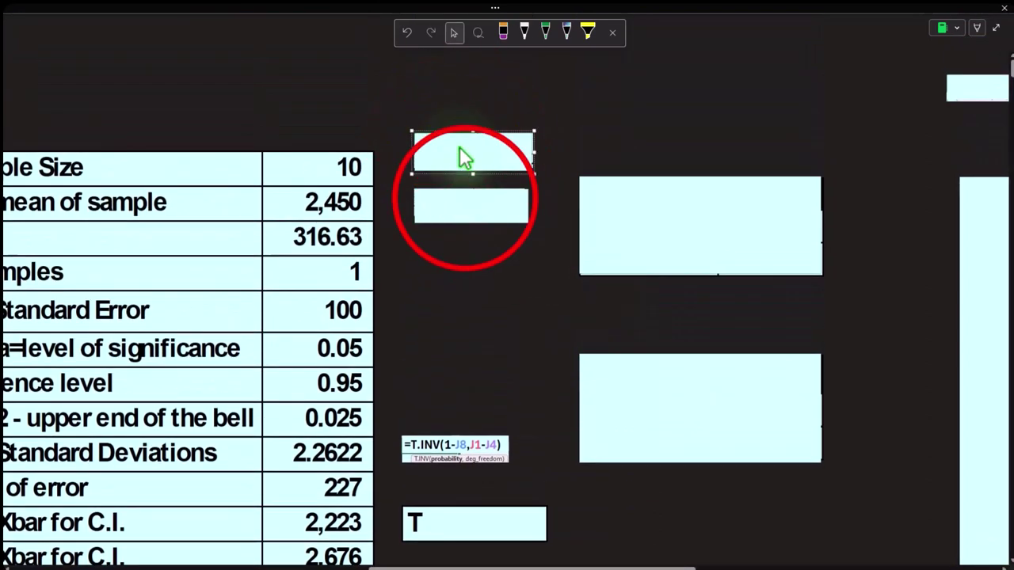
left_click(464, 199)
Shrink the cover over the upper Graphs Data table to uncover only its header row.
left_click_drag(584, 567, 753, 567)
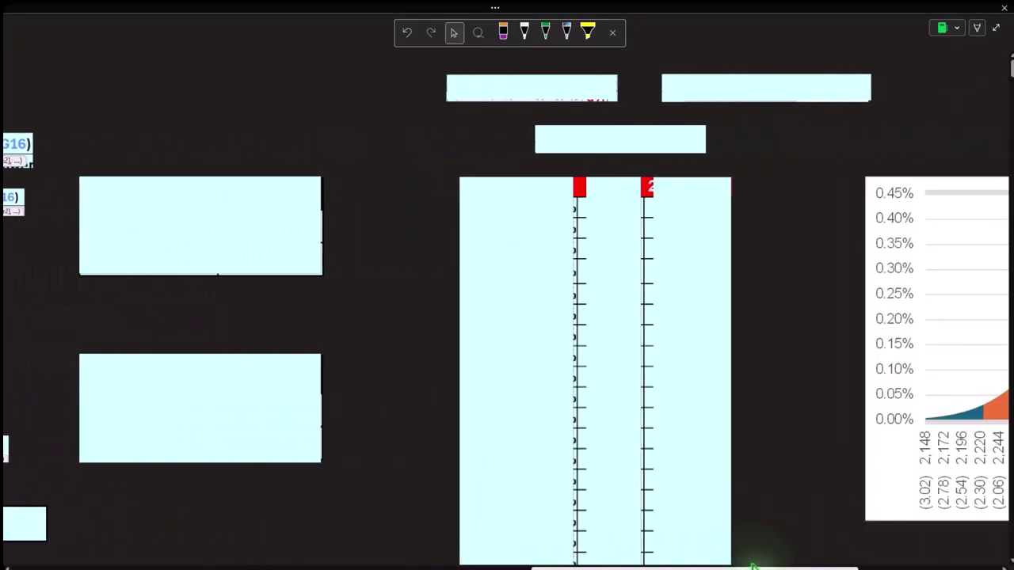
left_click(222, 231)
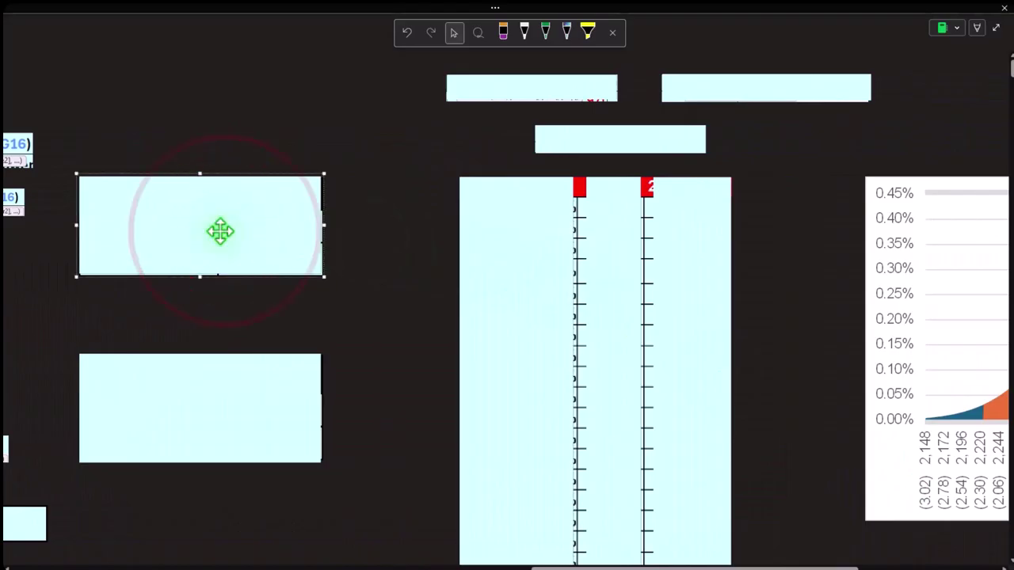
left_click_drag(196, 170, 196, 213)
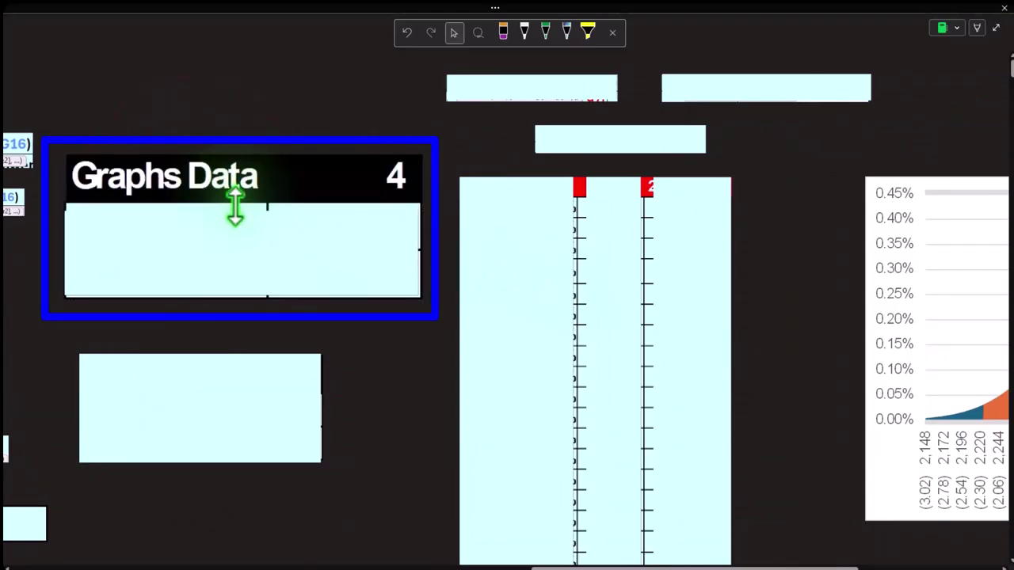
left_click(235, 237)
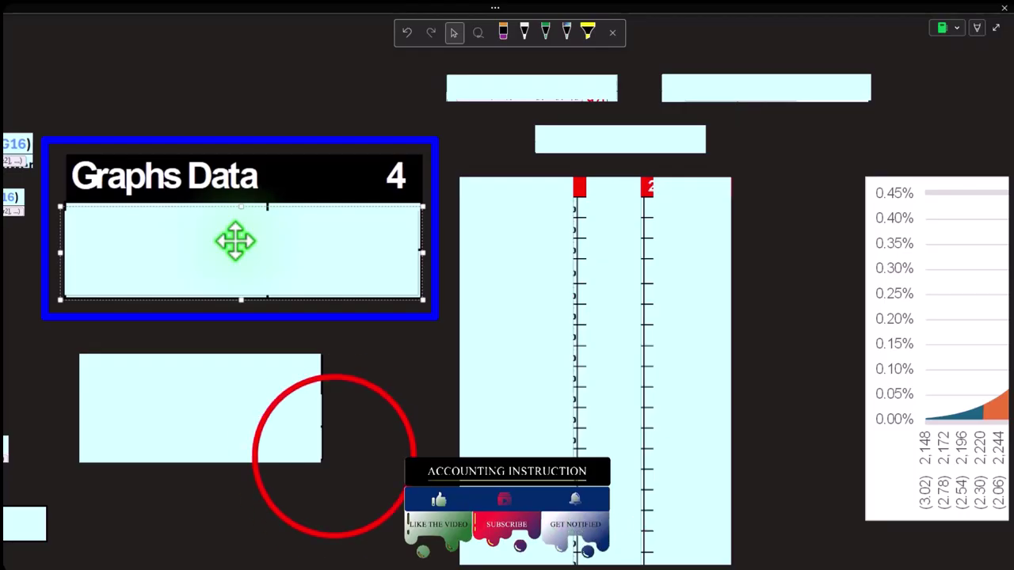
left_click(333, 456)
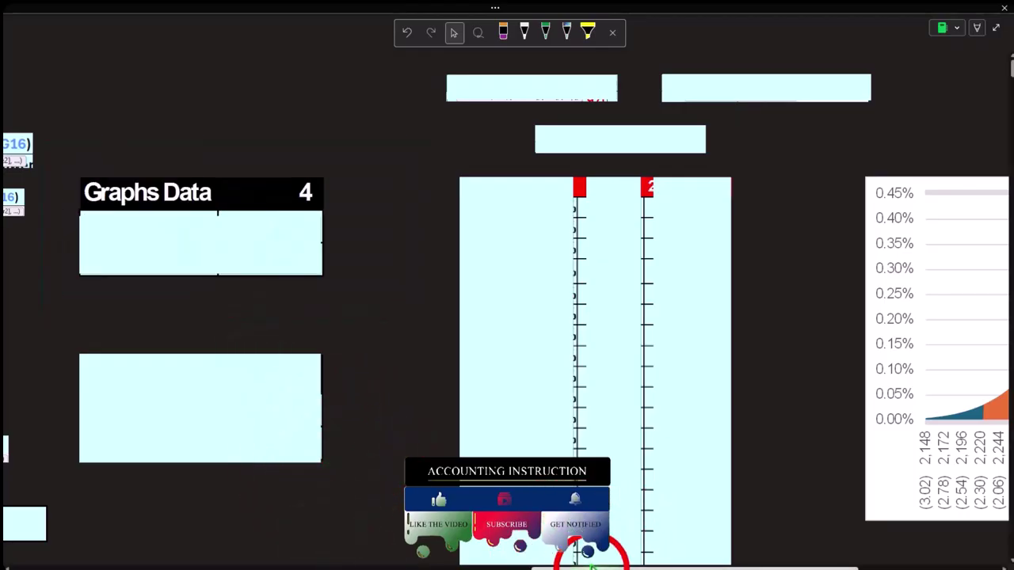
Examine the bell curve's horizontal axis and uncover the Lower X and Upper X rows of the upper Graphs Data table.
left_click_drag(593, 567, 734, 567)
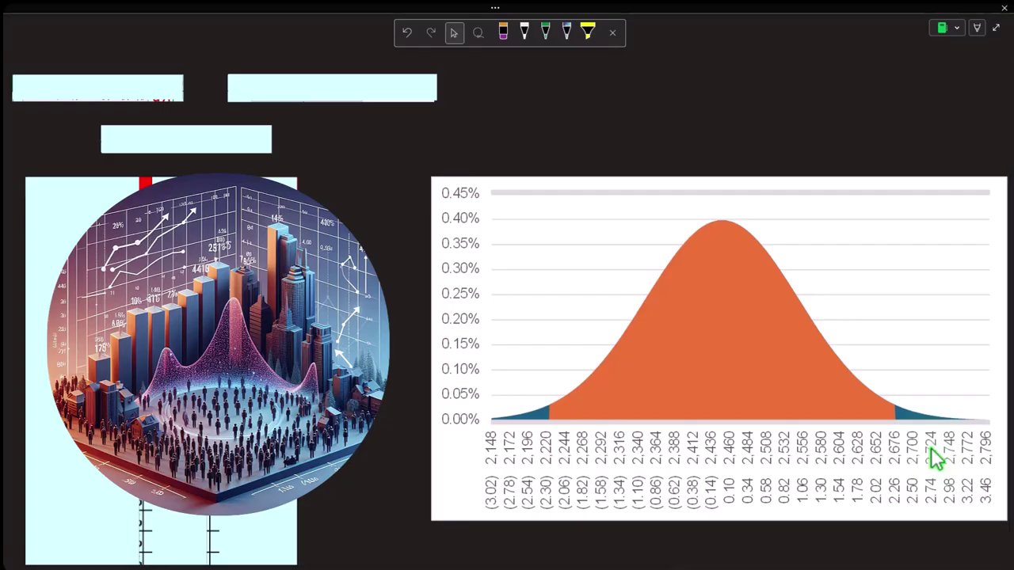
left_click(935, 458)
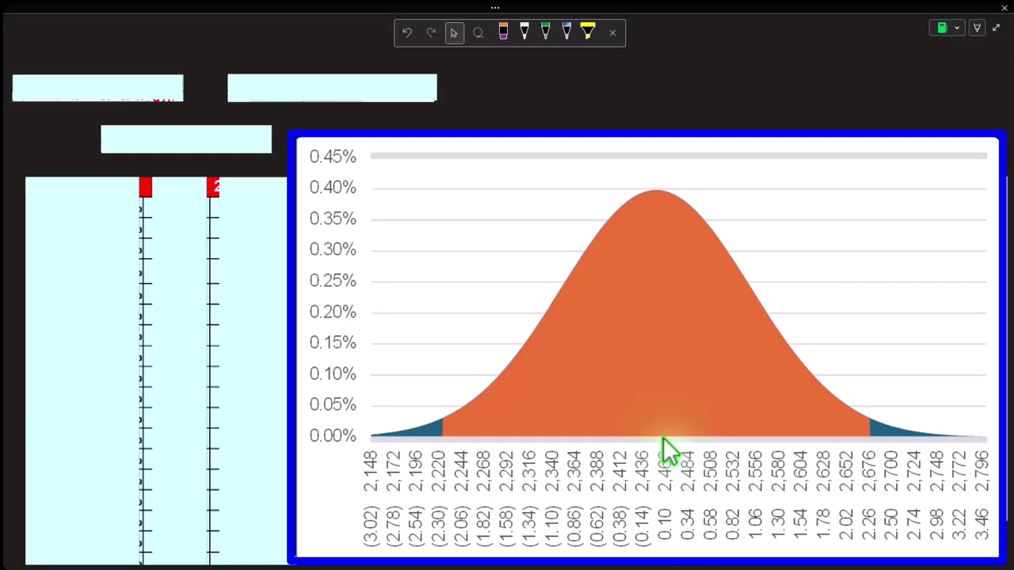
left_click(707, 567)
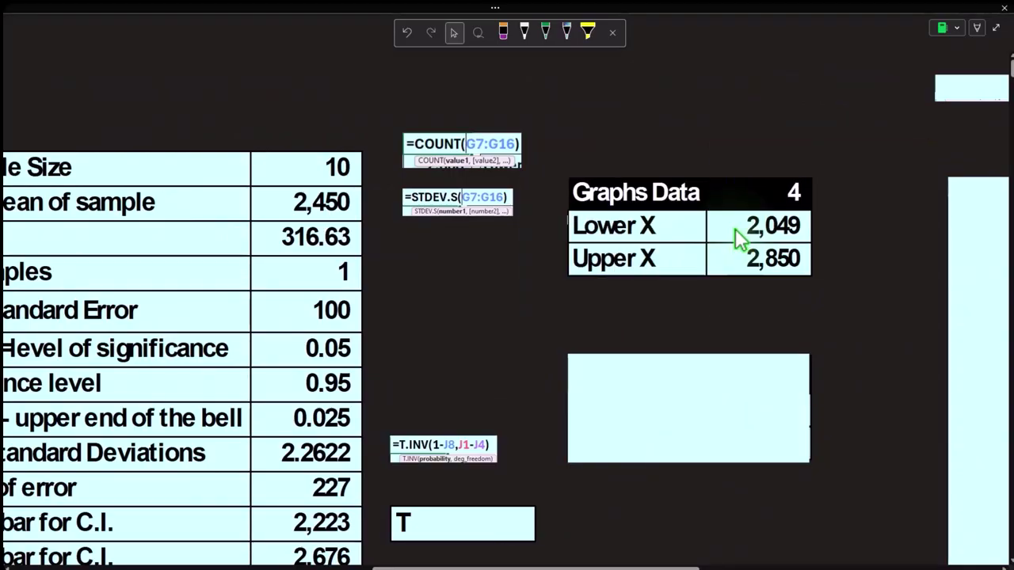
In the calculator, multiply the standard error of 100 by 4 and subtract the sample mean of 2450 to check Lower X.
left_click_drag(580, 567, 623, 567)
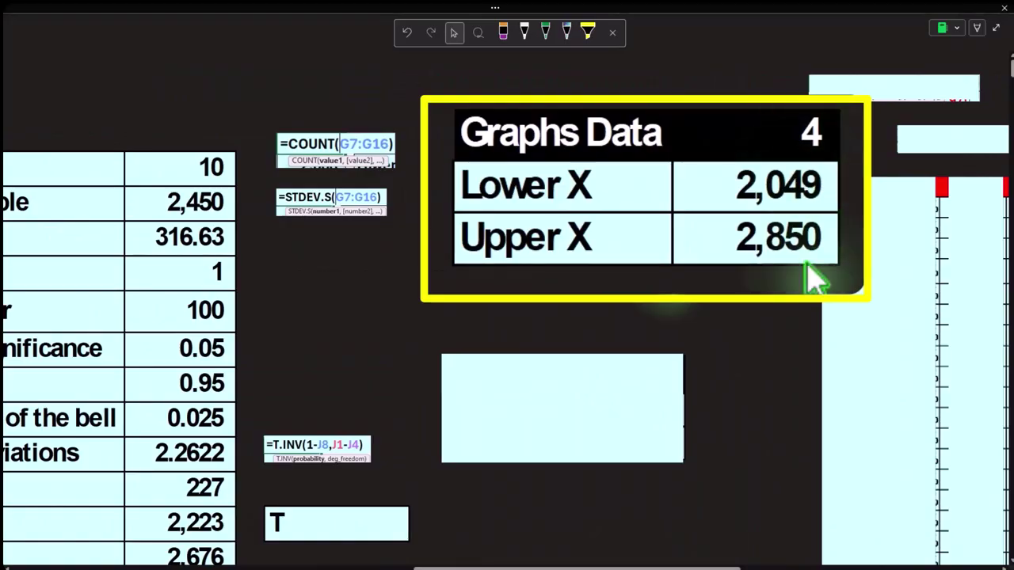
left_click_drag(630, 567, 563, 567)
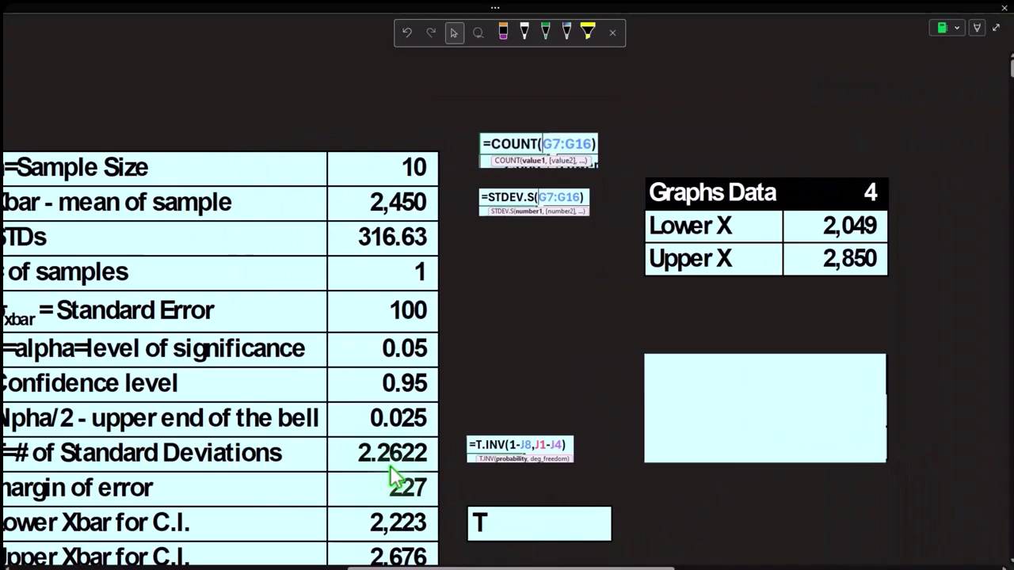
left_click_drag(423, 567, 403, 567)
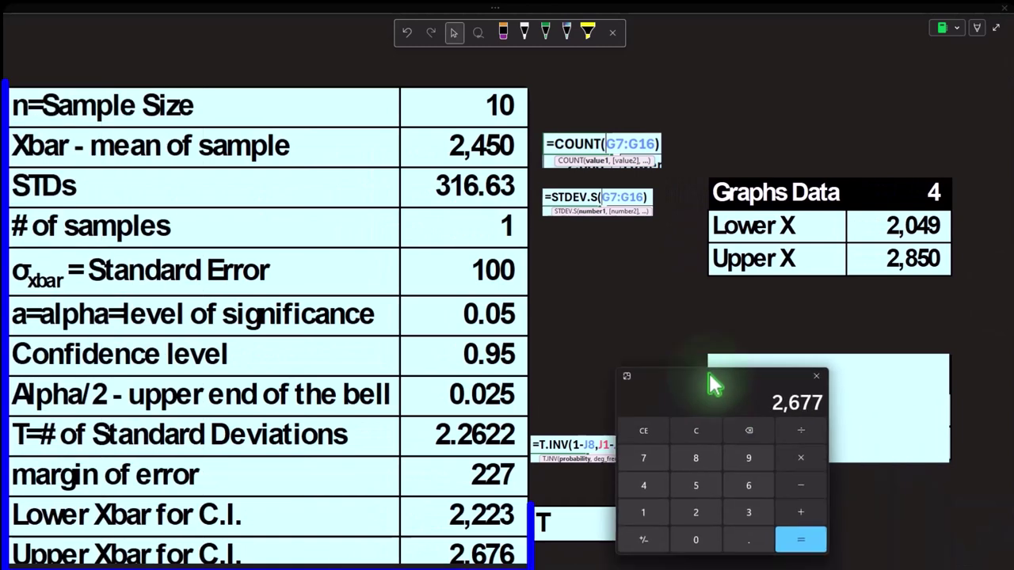
left_click_drag(708, 371, 638, 310)
left_click(639, 366)
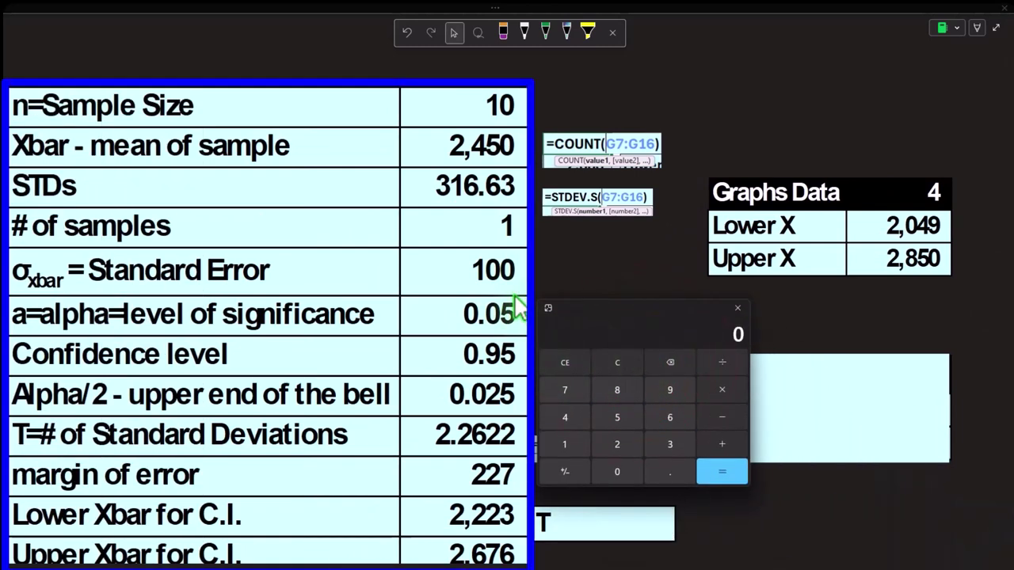
type("100")
type("4")
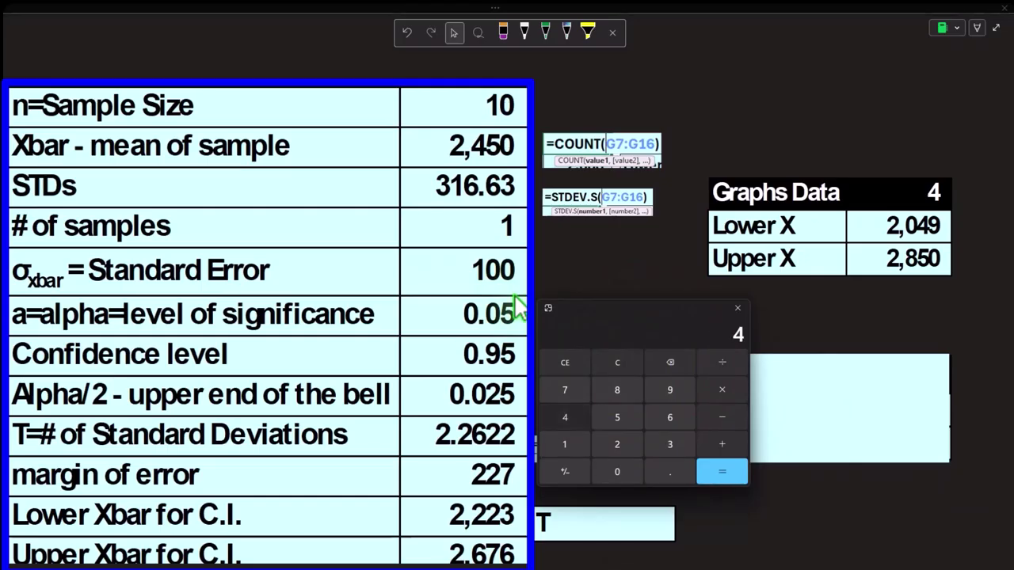
key("Return")
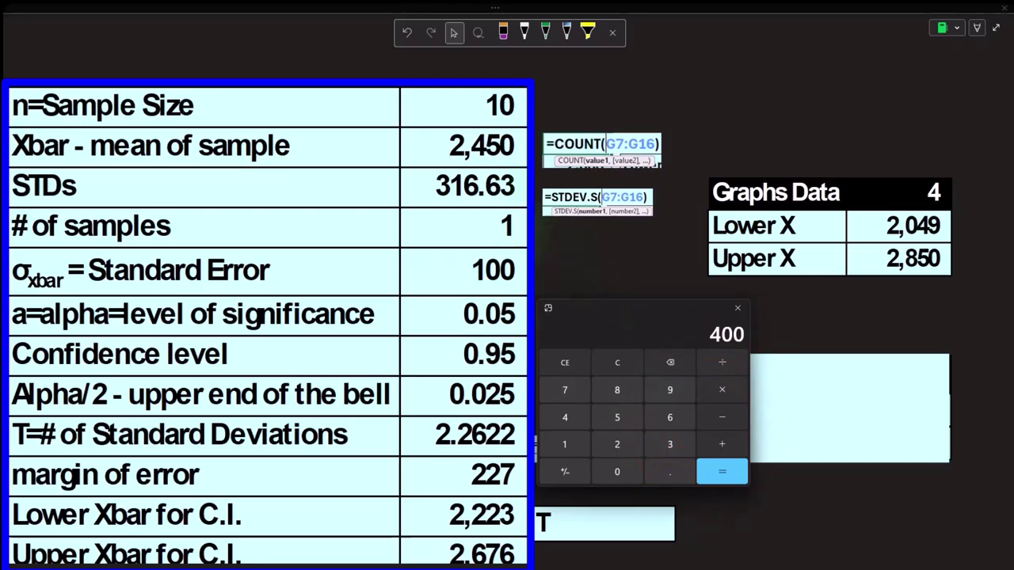
type("450")
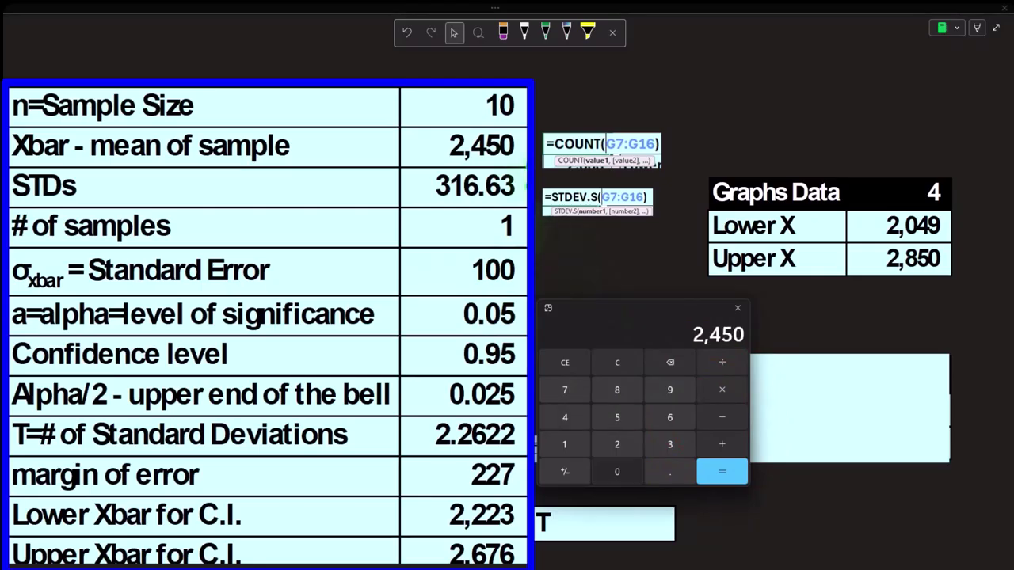
key("Return")
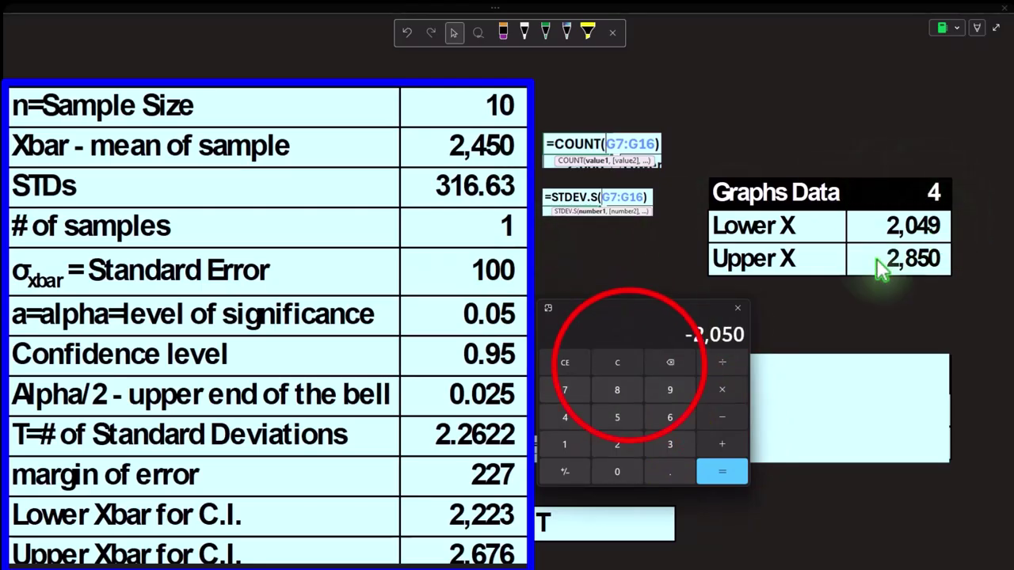
Clear the calculator, add the mean of 2450 to 4 times the standard error of 100, and move the calculator off the page.
left_click(614, 364)
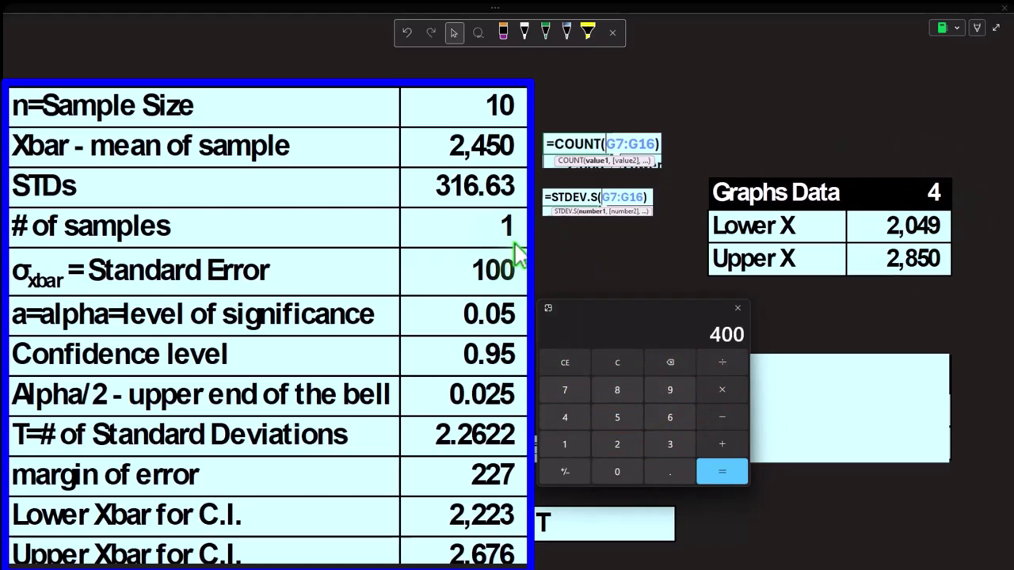
type("+2450")
key("Return")
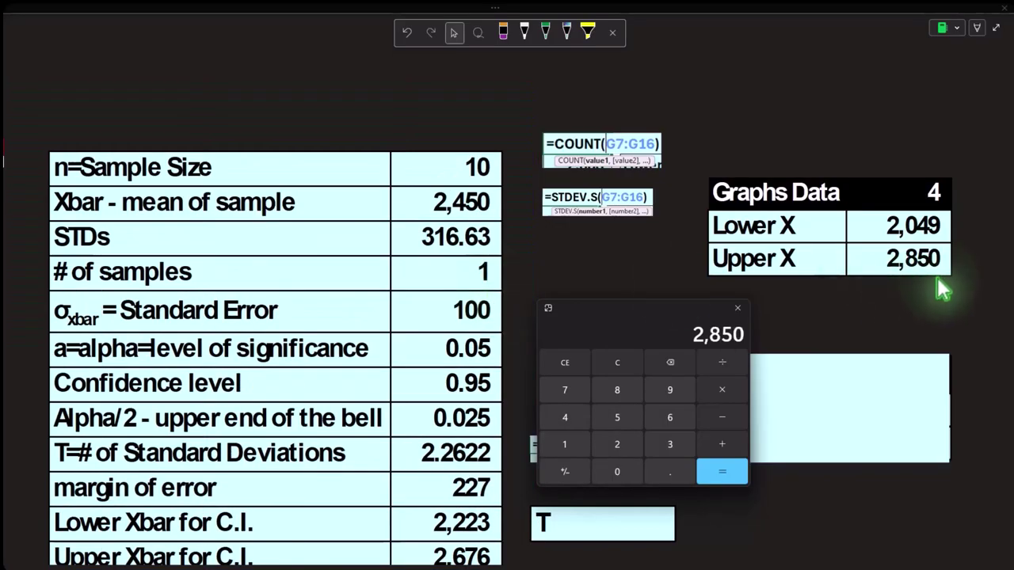
left_click_drag(638, 314, 1012, 262)
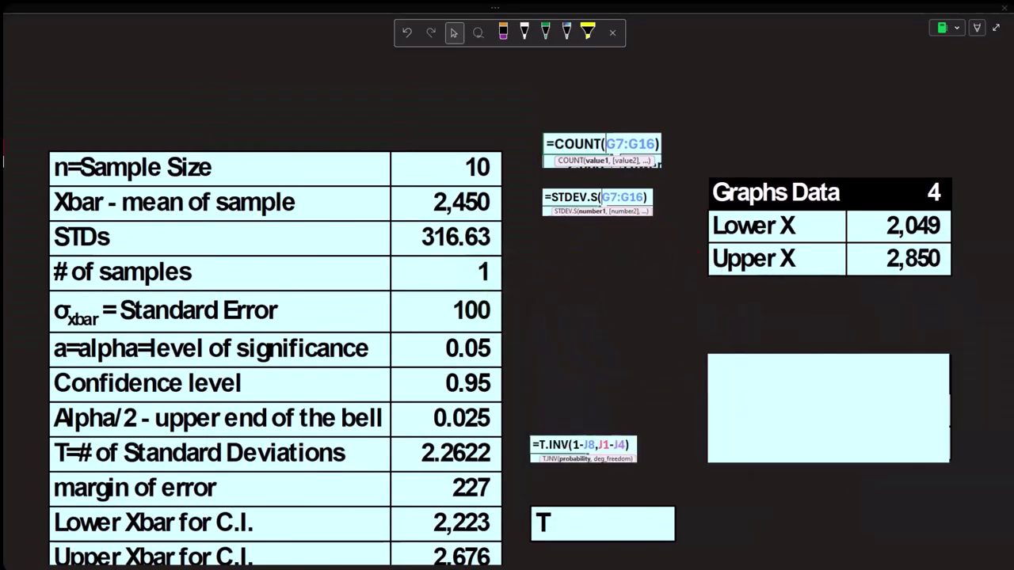
Delete the cover hiding the lower Graphs Data table.
left_click(836, 425)
left_click_drag(829, 354, 828, 429)
key("Delete")
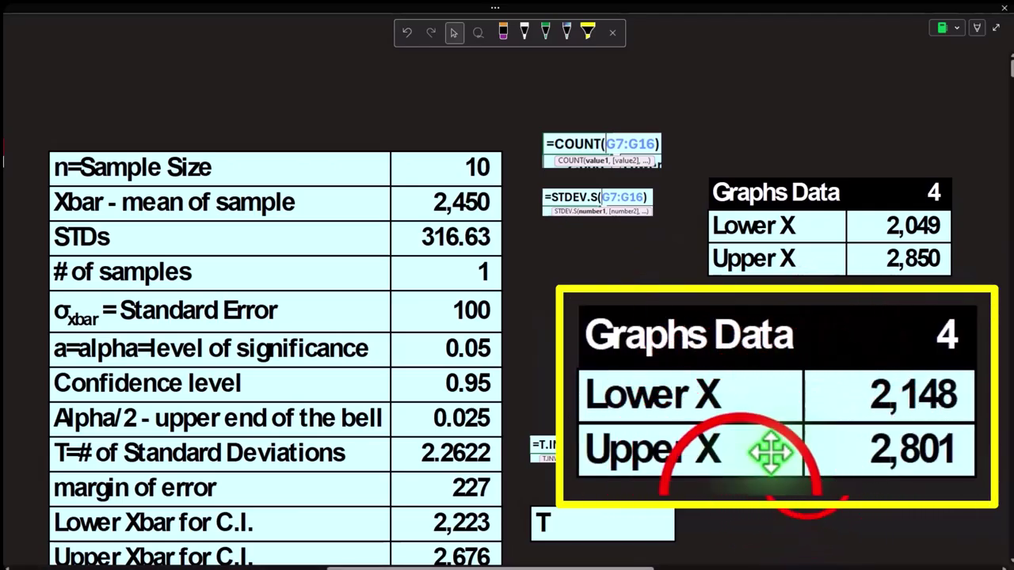
left_click(808, 472)
Remove the cover over the X and P(X) columns of the distribution table.
left_click_drag(586, 567, 769, 567)
left_click(594, 204)
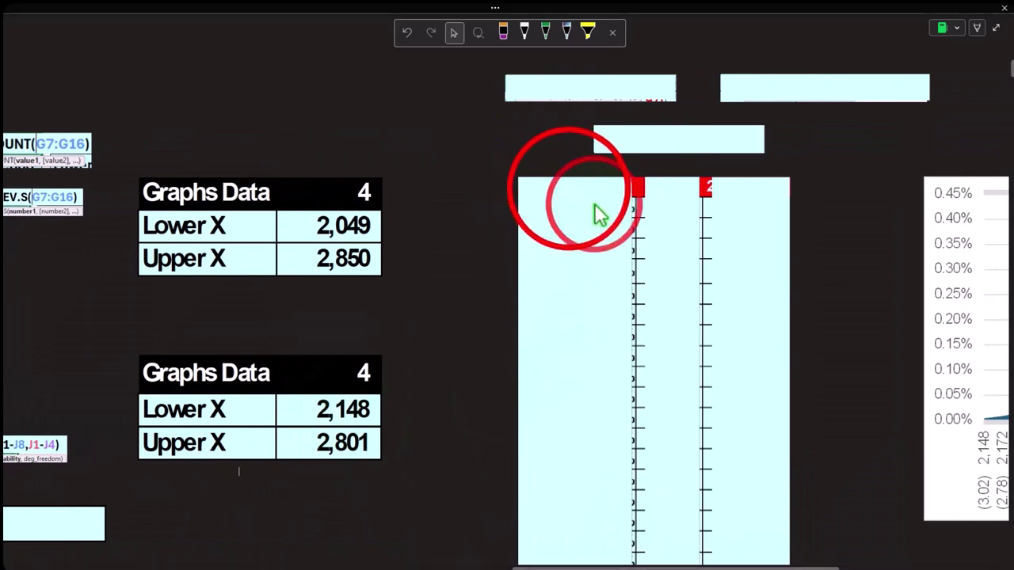
left_click(566, 189)
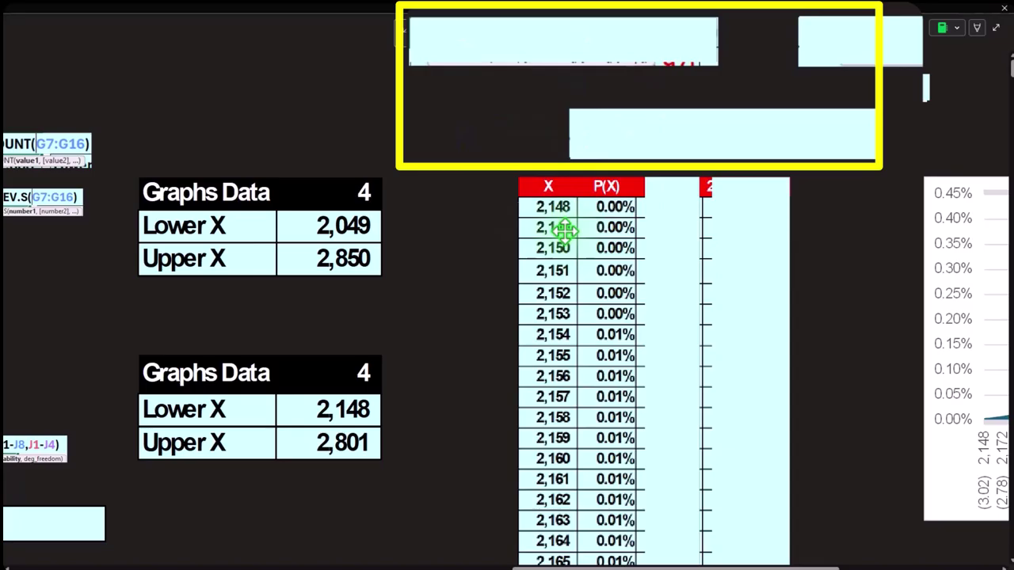
Delete the covers hiding the SEQUENCE and NORM.DIST formulas above the distribution table.
left_click(566, 45)
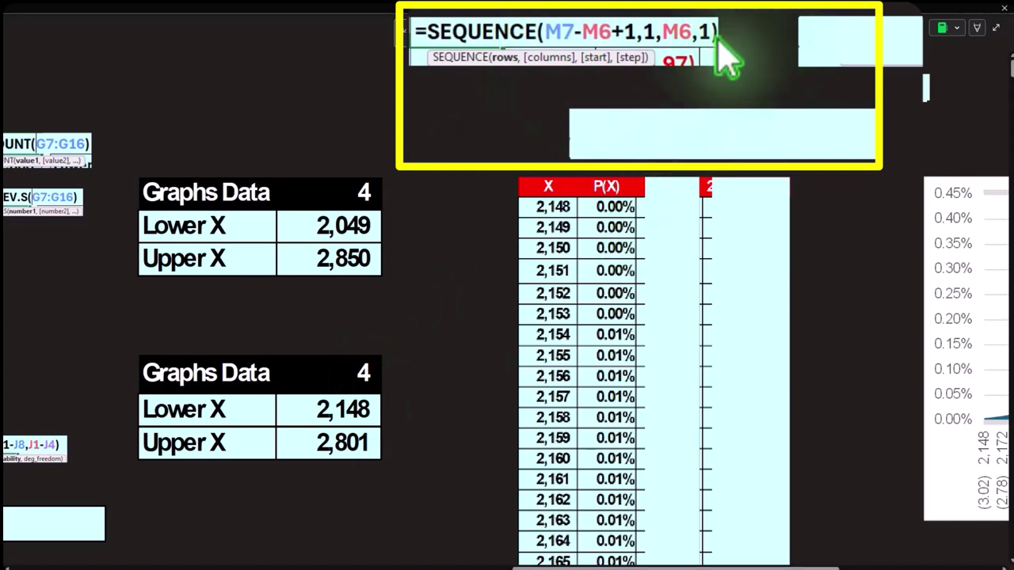
left_click(651, 143)
key("Delete")
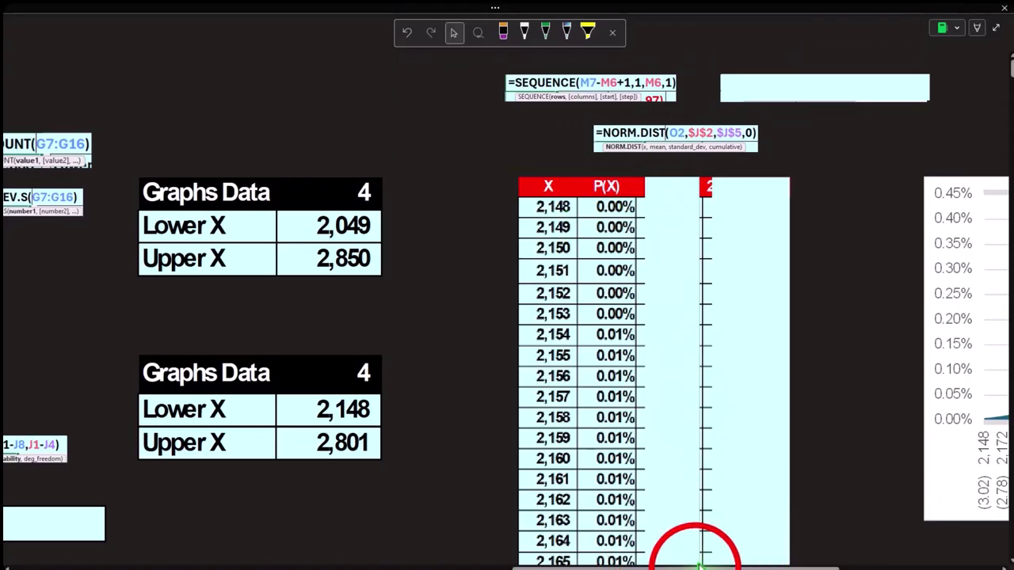
Delete the cover hiding the Z not T column of the distribution table.
left_click_drag(695, 567, 491, 566)
scroll(452, 349, "left", 3)
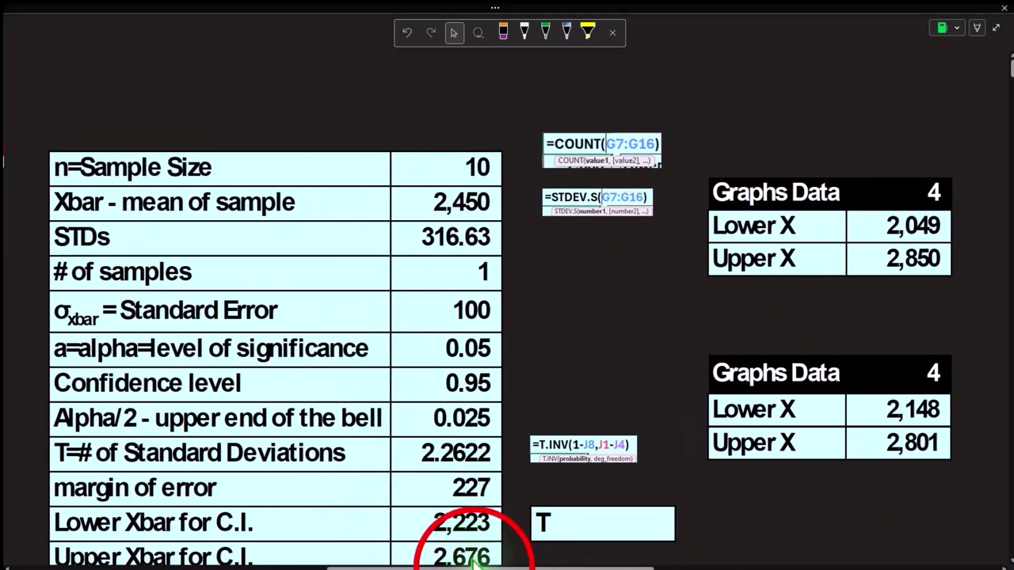
left_click_drag(483, 567, 693, 566)
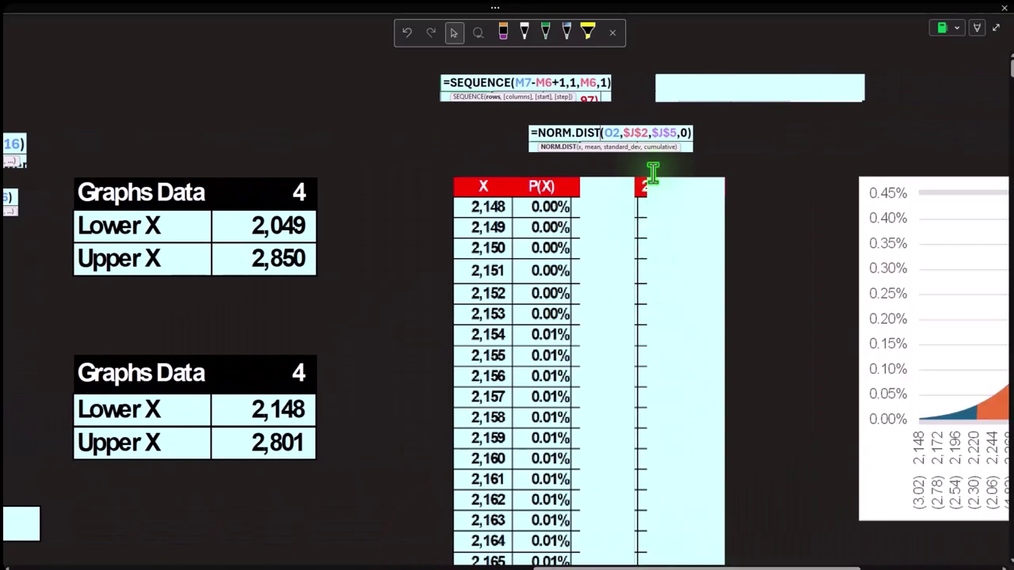
left_click(601, 233)
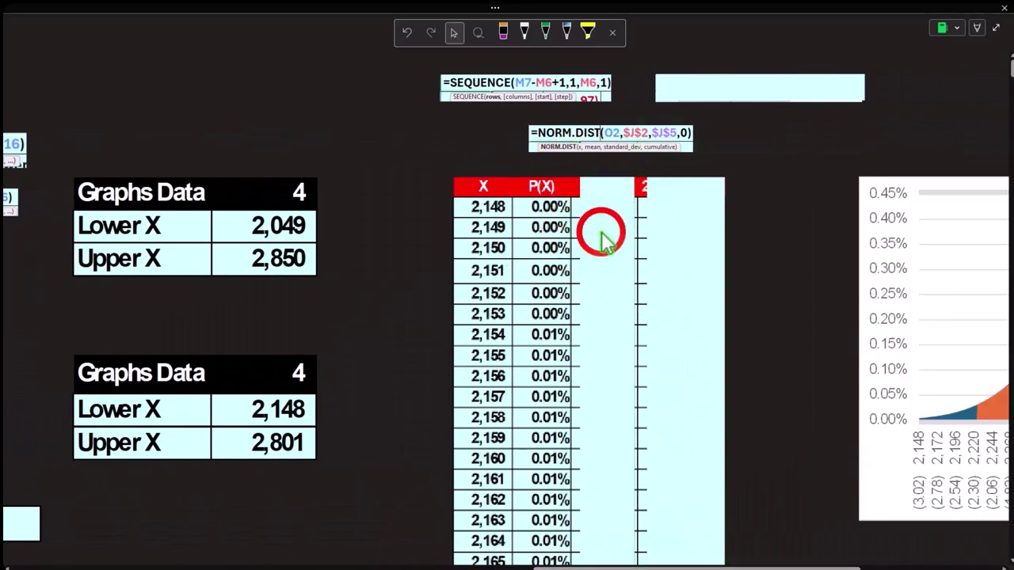
left_click(589, 208)
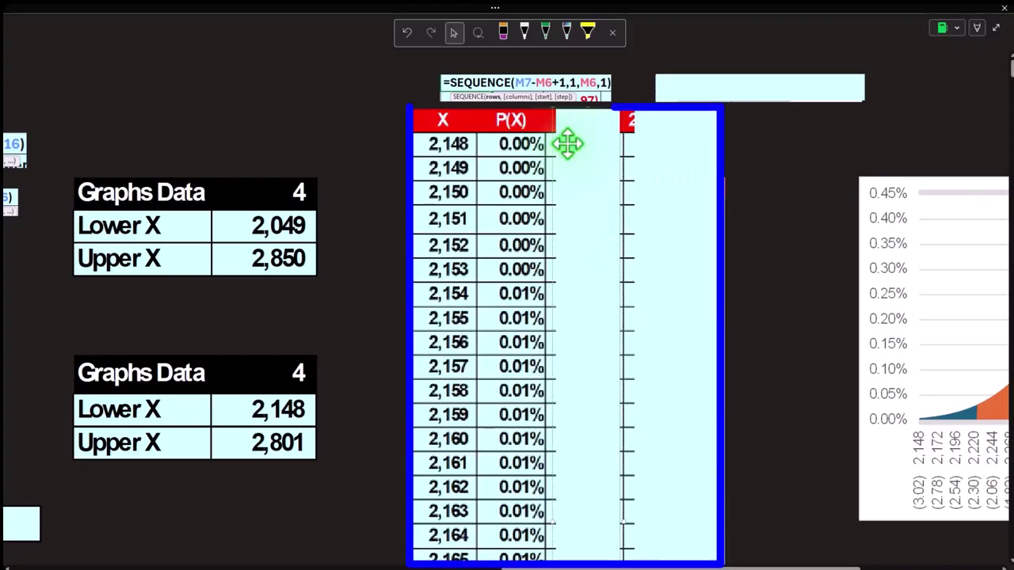
key("Delete")
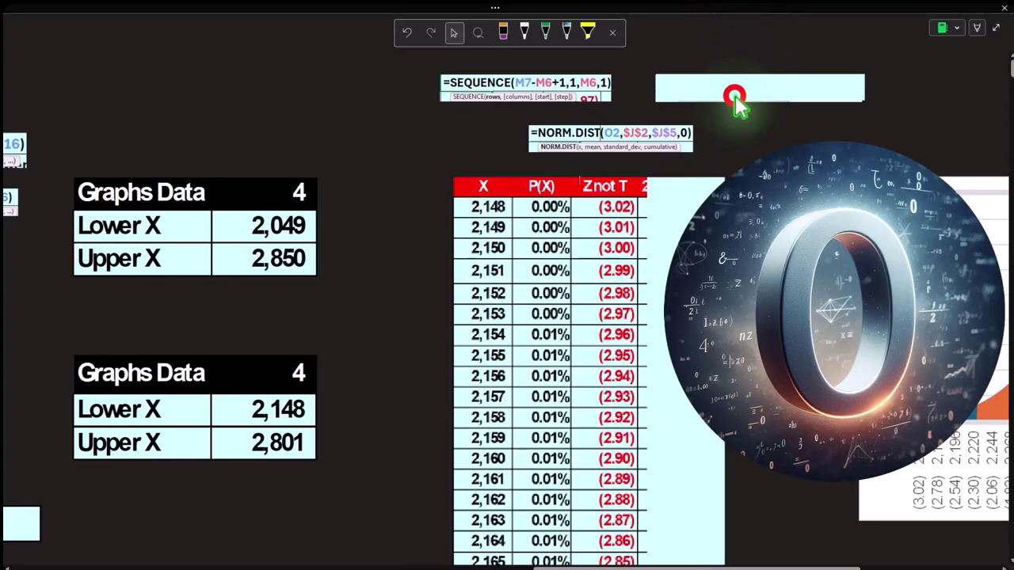
Delete the cover hiding the IF(AND(O2>$J$11,O2<$J$12),P2," ") formula above the distribution table.
left_click(735, 96)
key("Delete")
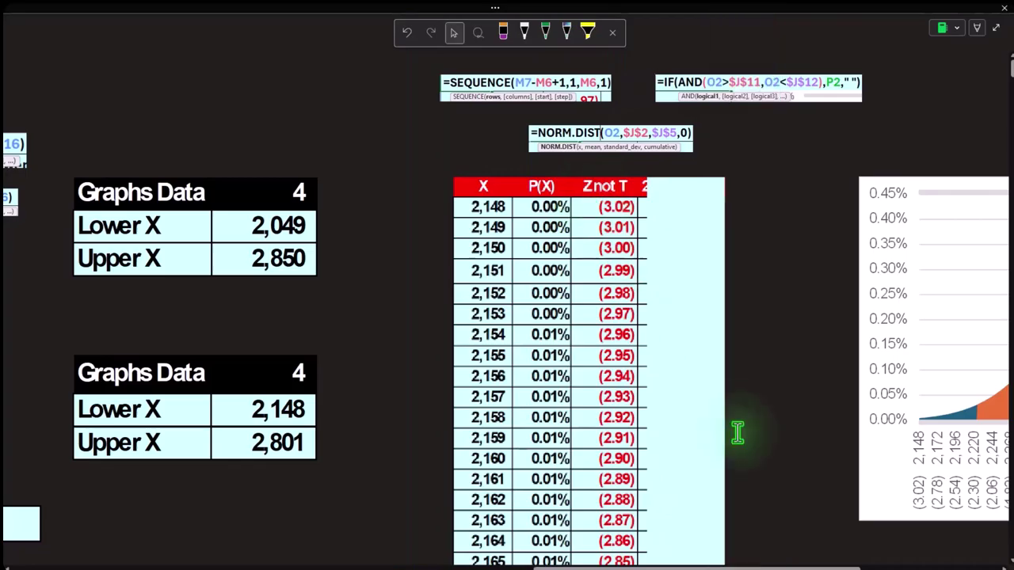
left_click_drag(767, 567, 843, 567)
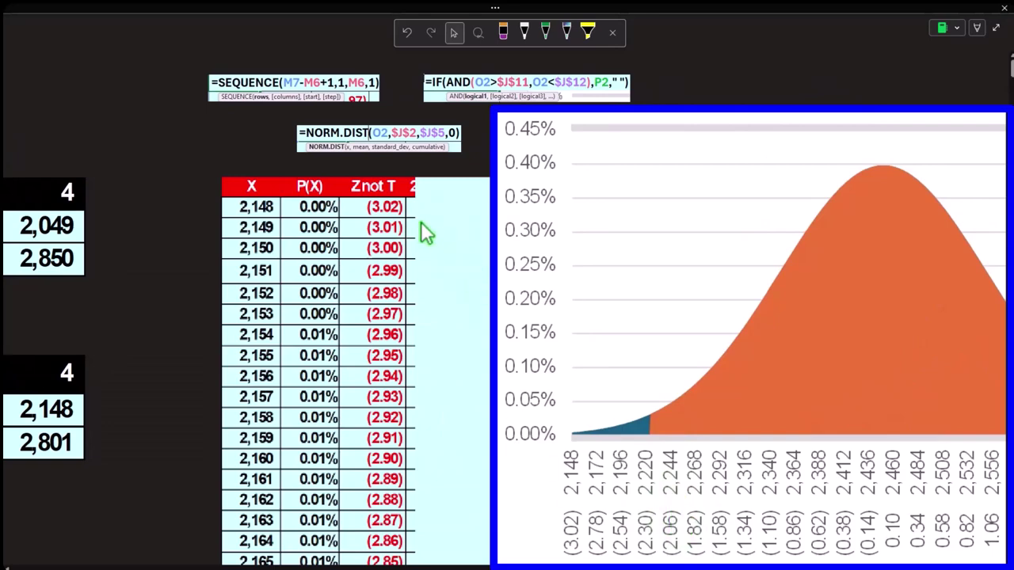
Bring the calculator over the distribution table, clear it and subtract the sample mean 2450 from the lowest X value 2148.
left_click(657, 568)
left_click_drag(657, 563, 567, 564)
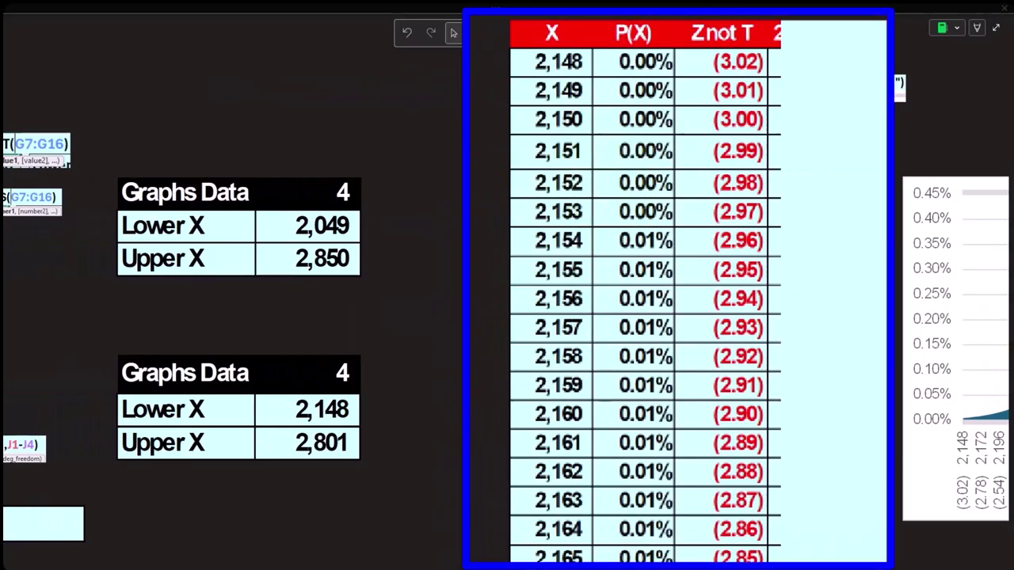
left_click_drag(955, 558, 661, 102)
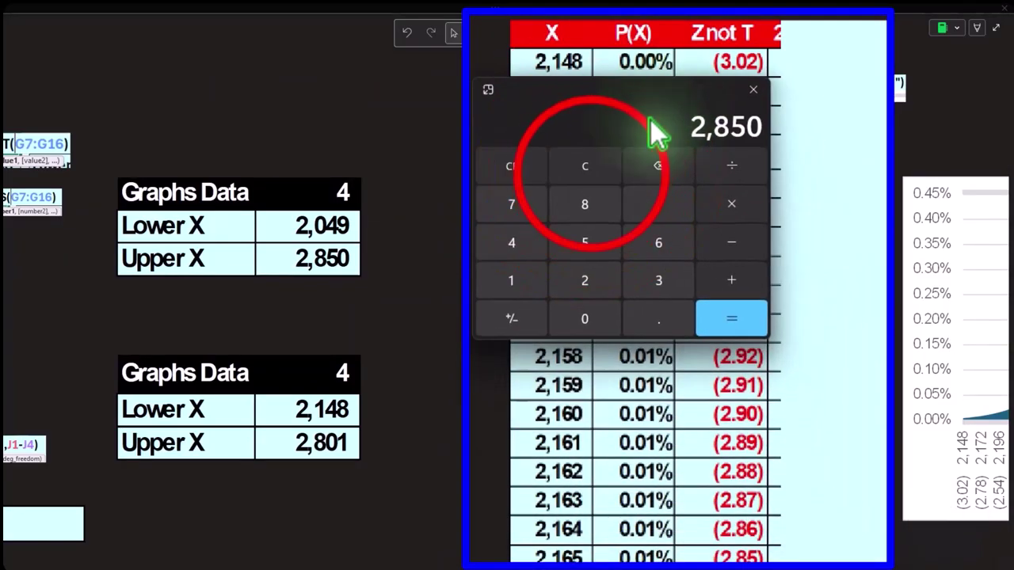
left_click(590, 173)
type("2148")
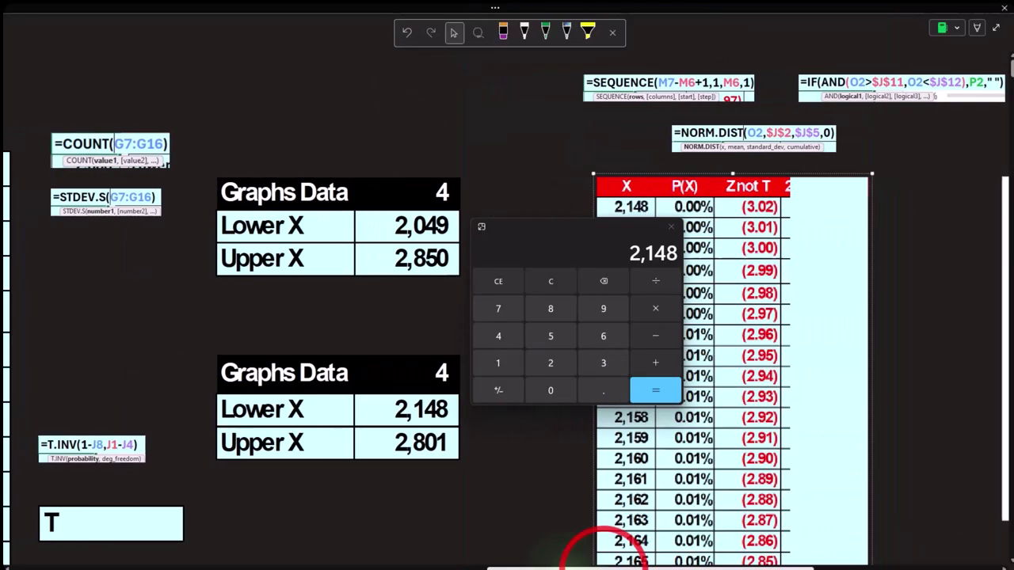
left_click_drag(572, 567, 407, 567)
left_click(656, 336)
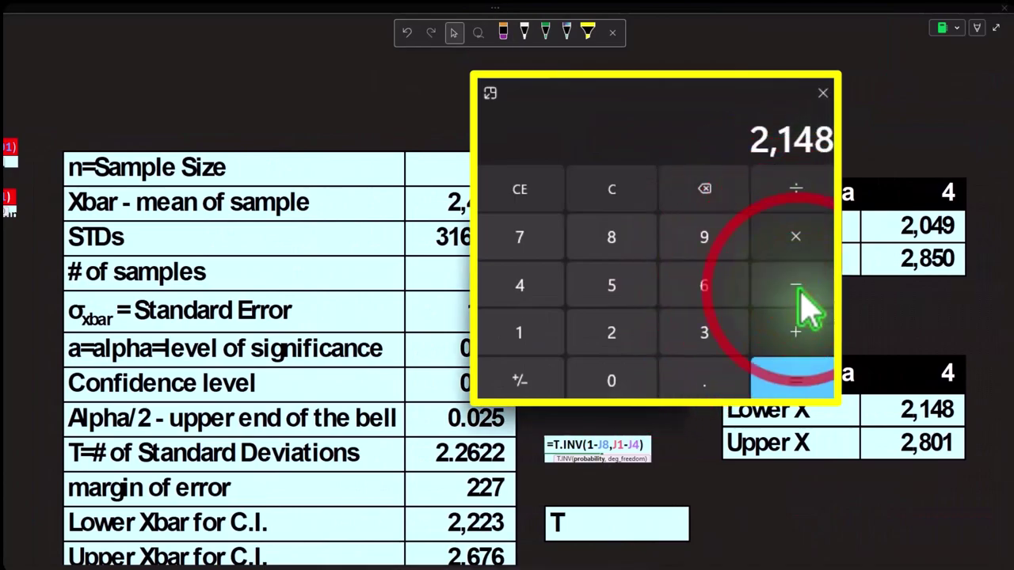
type("2450")
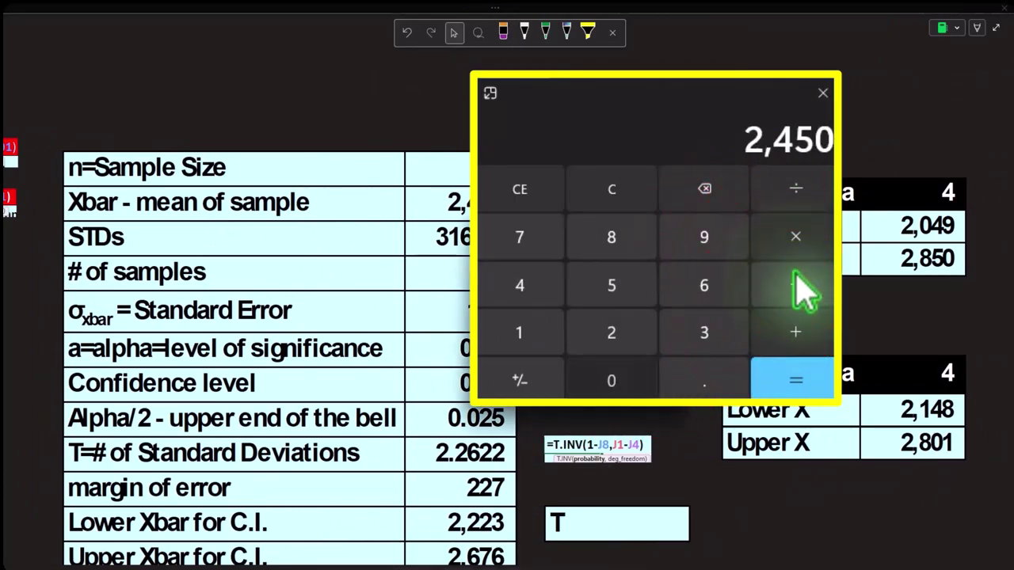
Divide the calculated difference by the standard error of 100 to check the first Z value.
mouse_move(354, 566)
left_mouse_down()
mouse_move(497, 567)
mouse_move(363, 567)
mouse_move(373, 568)
left_mouse_up()
left_click(829, 189)
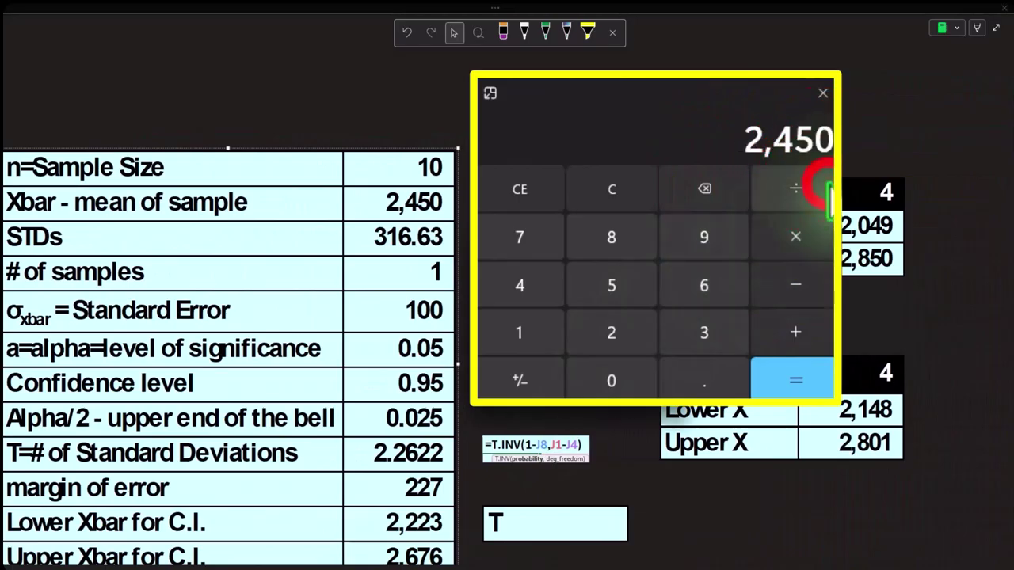
type("1")
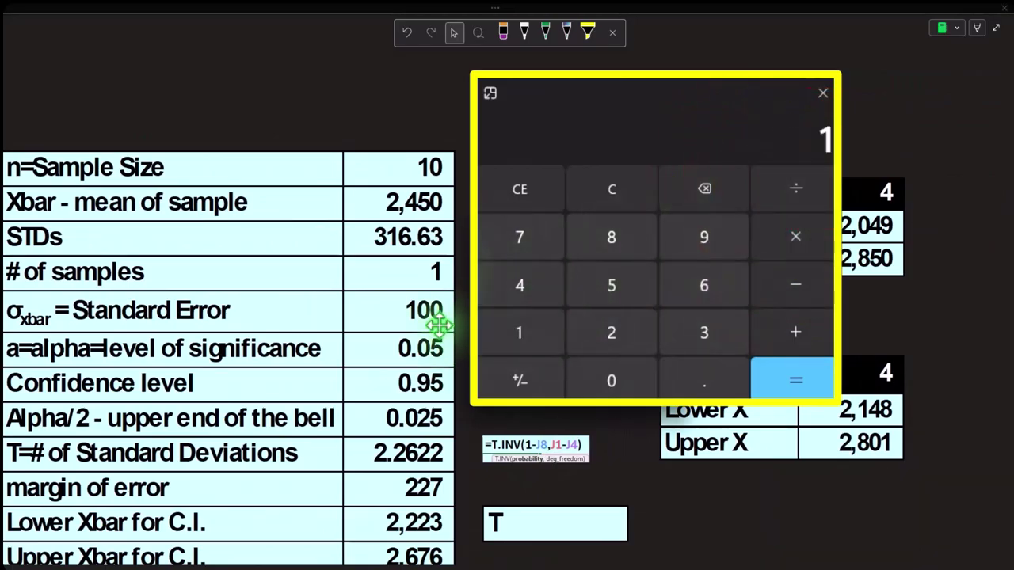
key("0")
key("0")
key("Return")
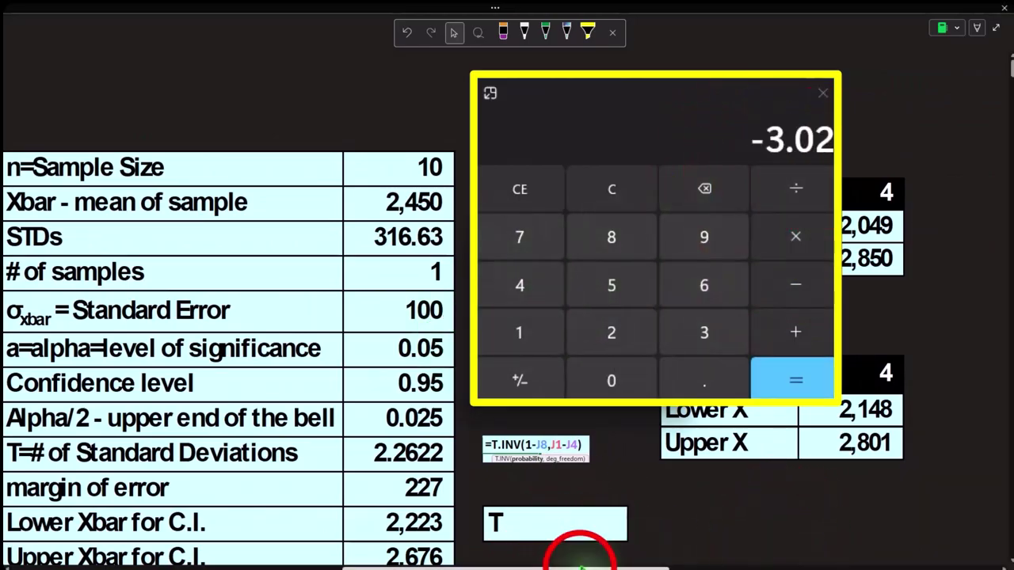
Move the calculator out of view and delete the cover hiding the 2223<x<2676 column of the distribution table.
left_click_drag(581, 566, 849, 566)
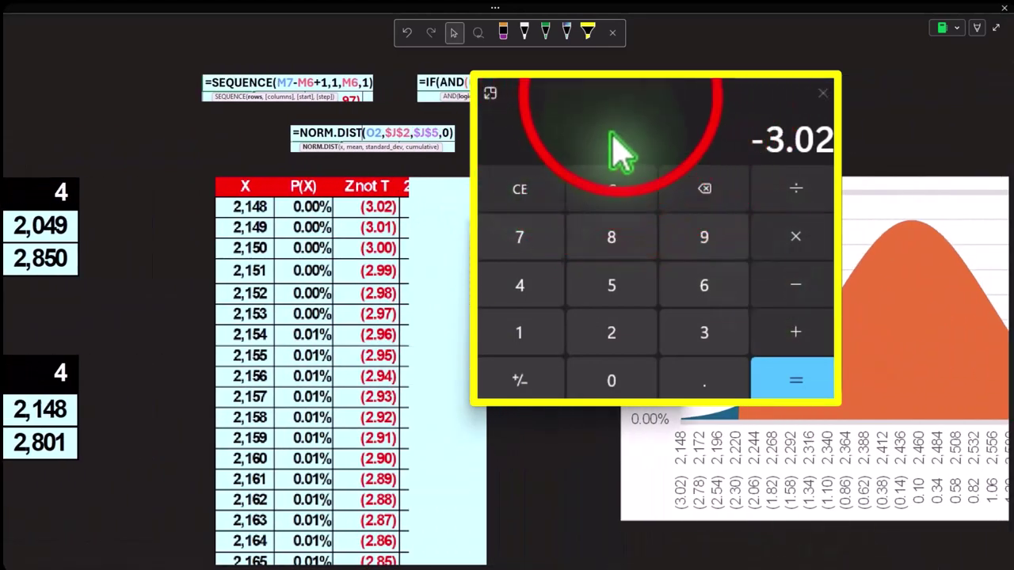
left_click_drag(556, 236, 1013, 332)
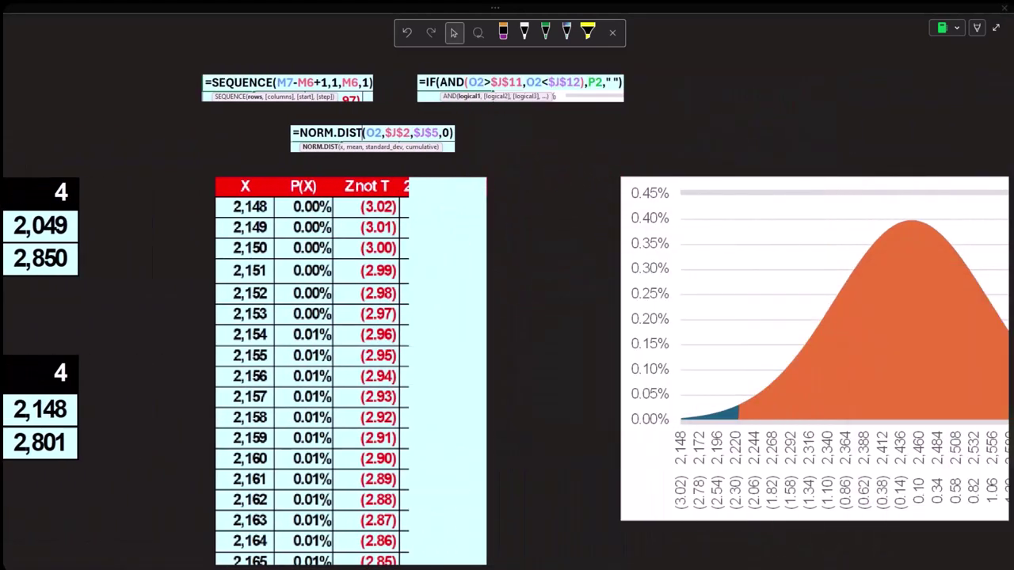
left_click(461, 219)
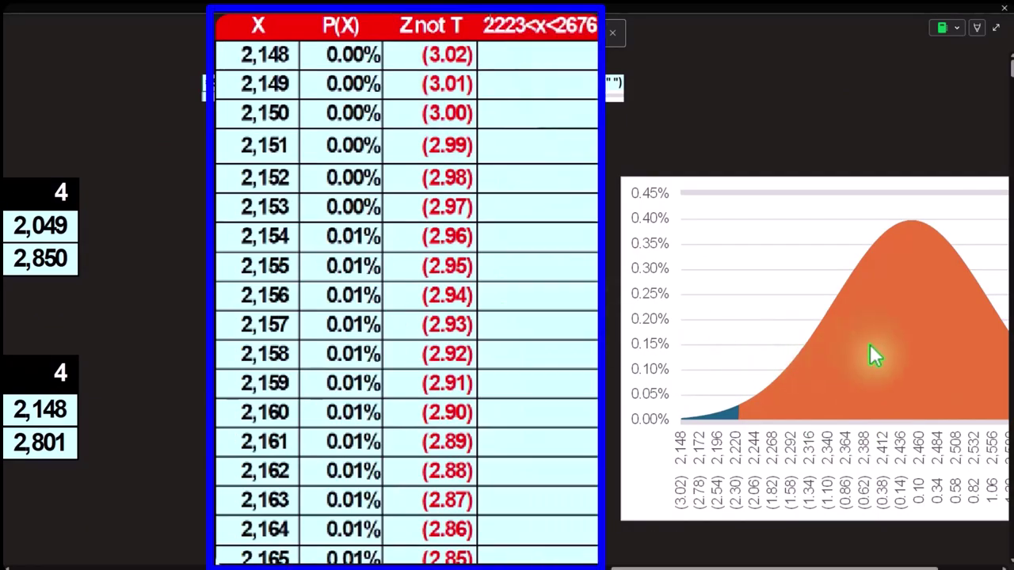
Examine the bell curve's shaded interval and its X and Z axis labels, comparing the centre with the sample mean in the statistics table.
left_click_drag(849, 567, 911, 567)
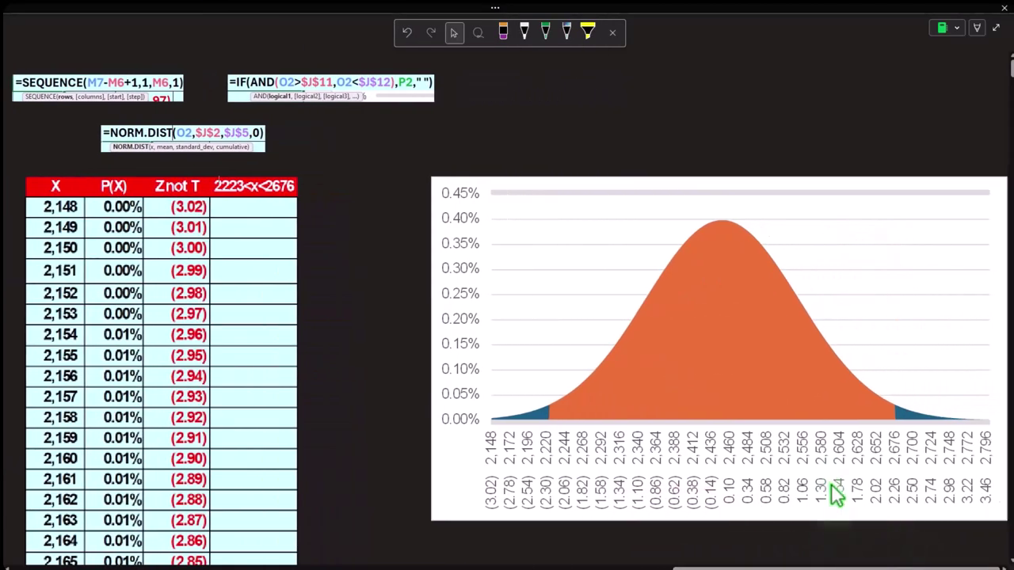
left_click(792, 499)
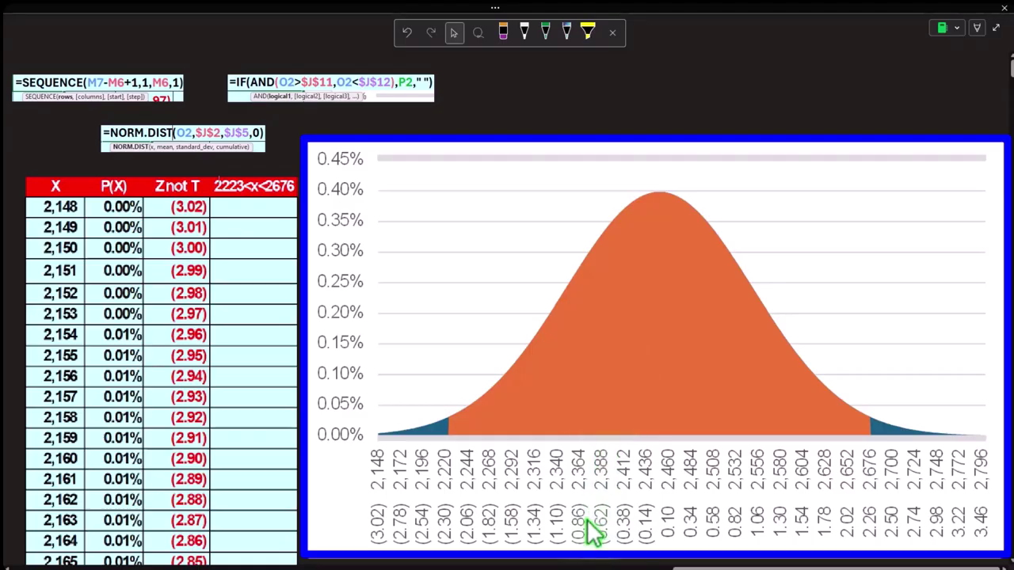
left_click(638, 569)
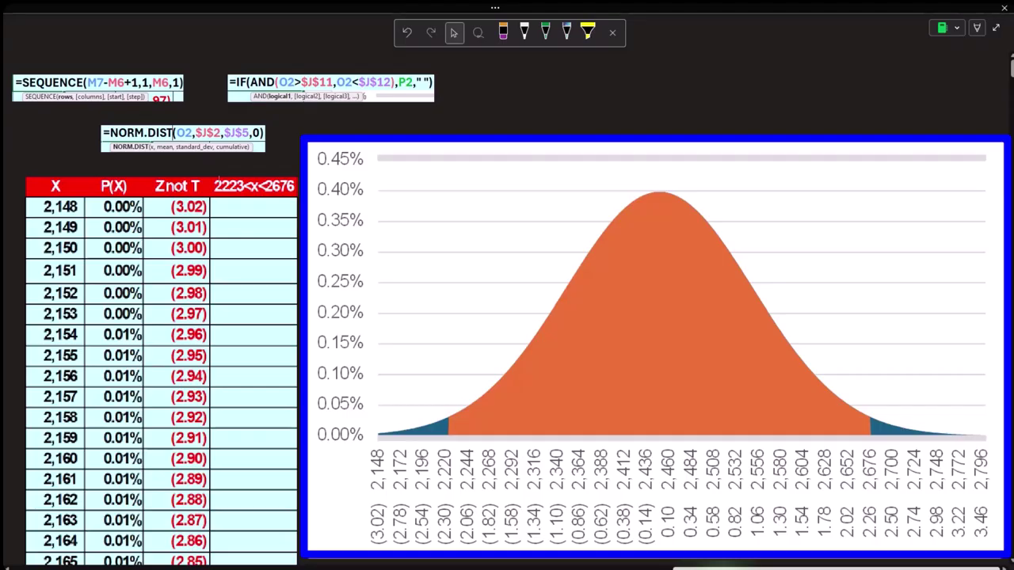
left_click_drag(712, 567, 400, 567)
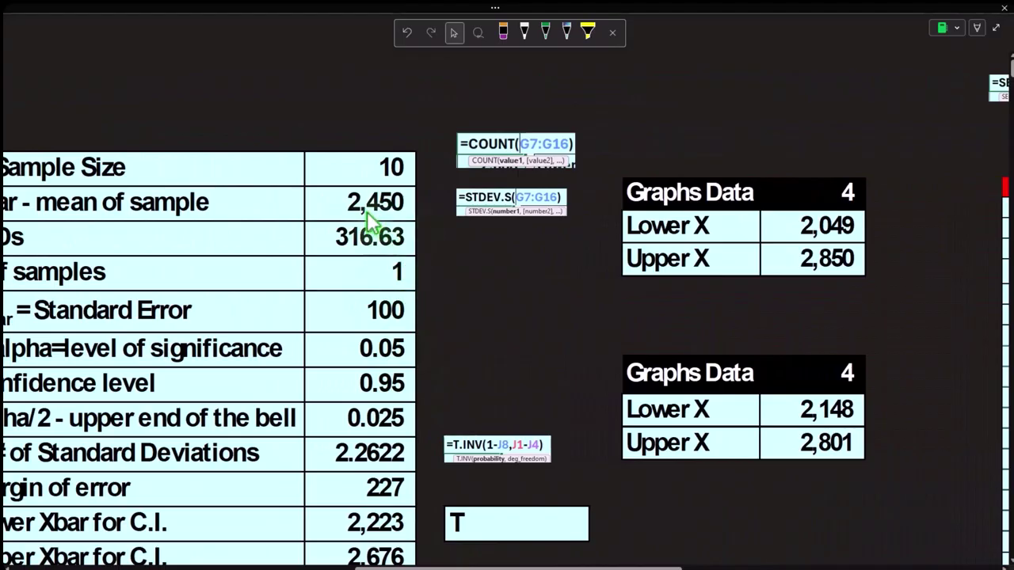
left_click_drag(480, 567, 792, 567)
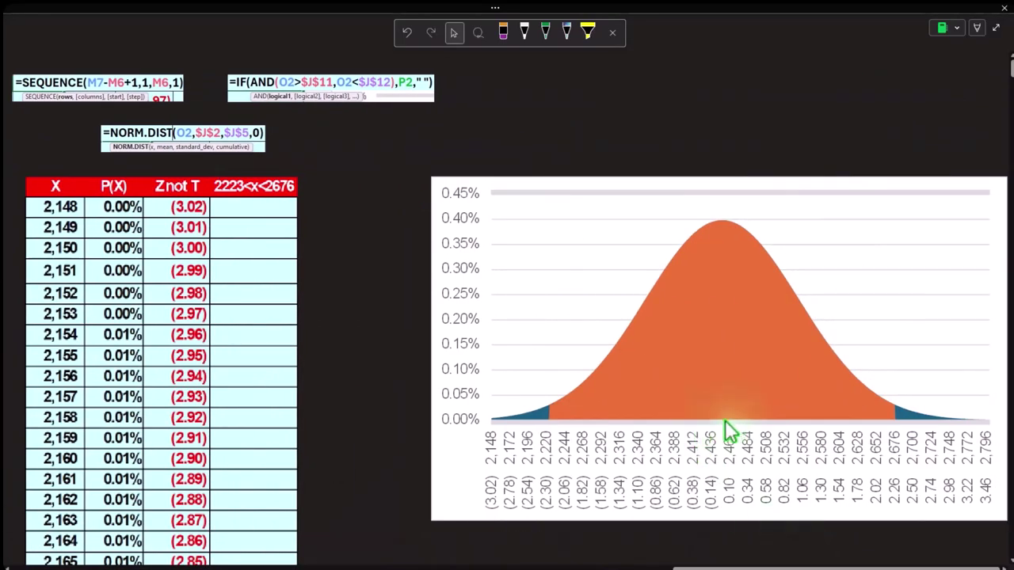
left_click(665, 437)
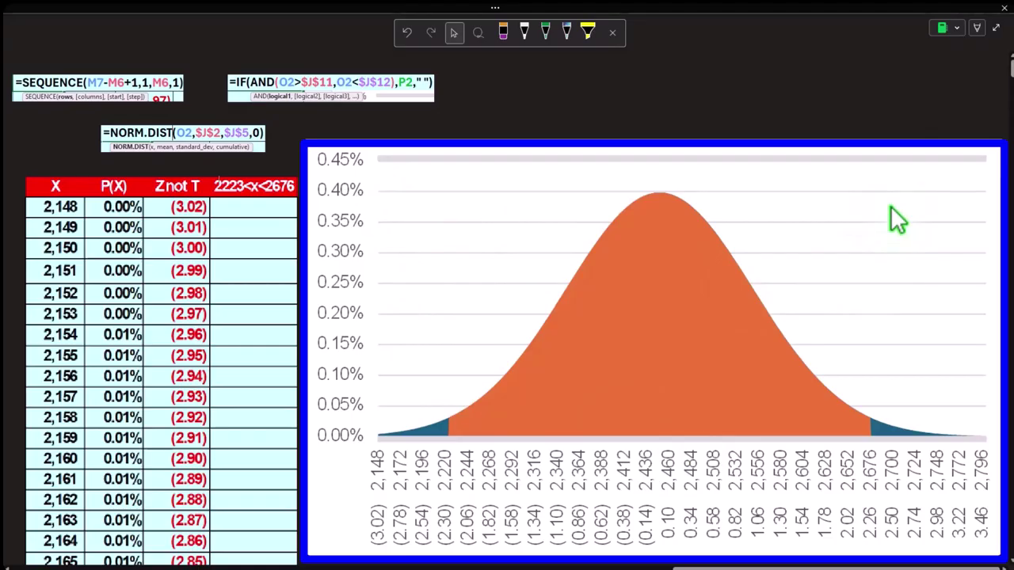
left_click(654, 434)
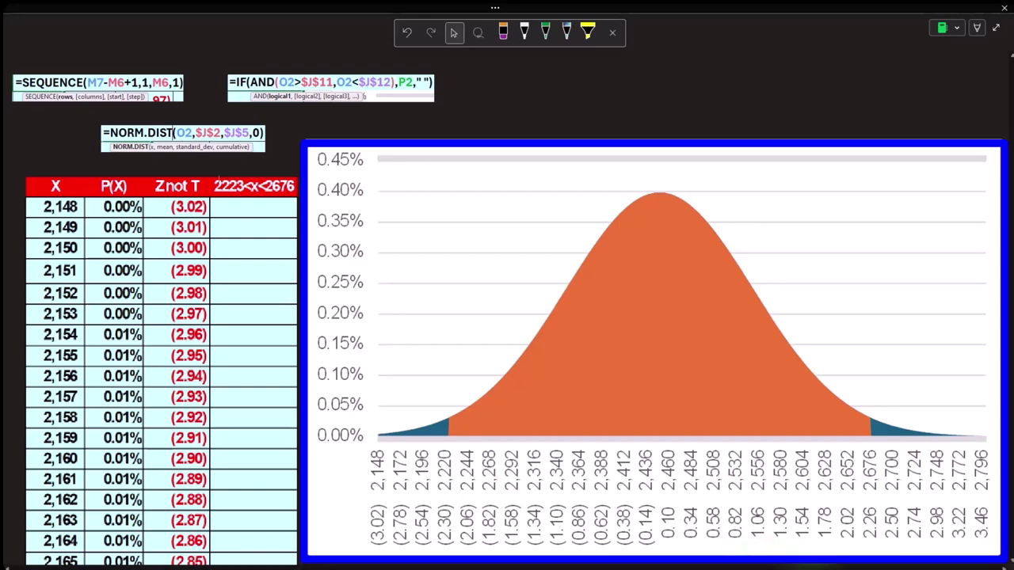
left_click_drag(764, 565, 728, 566)
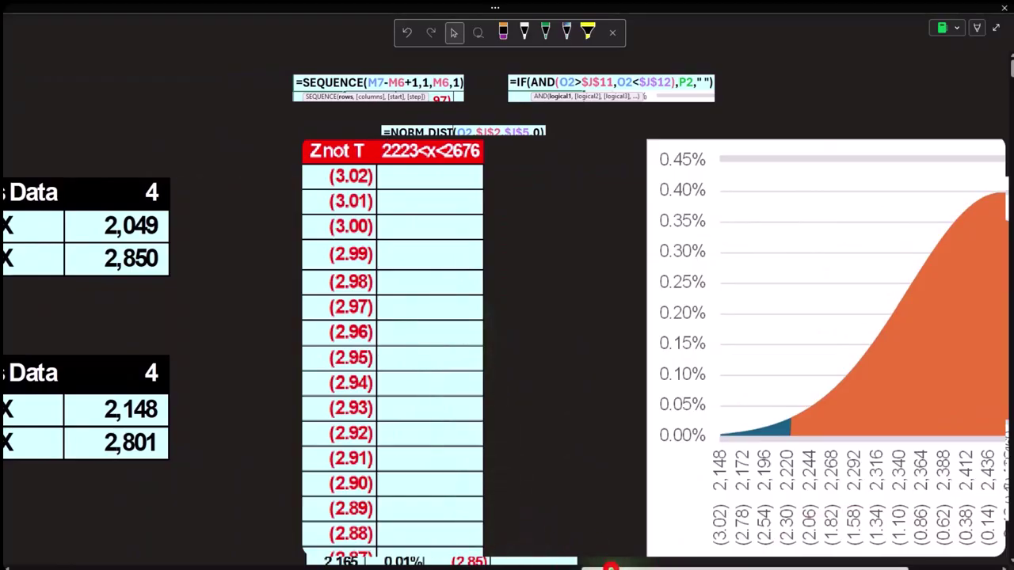
key("Right")
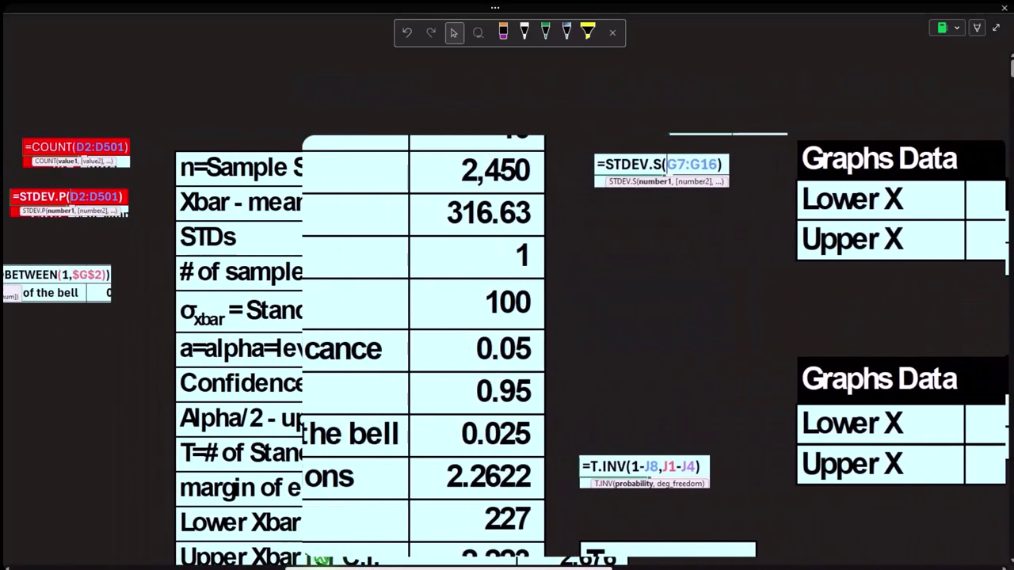